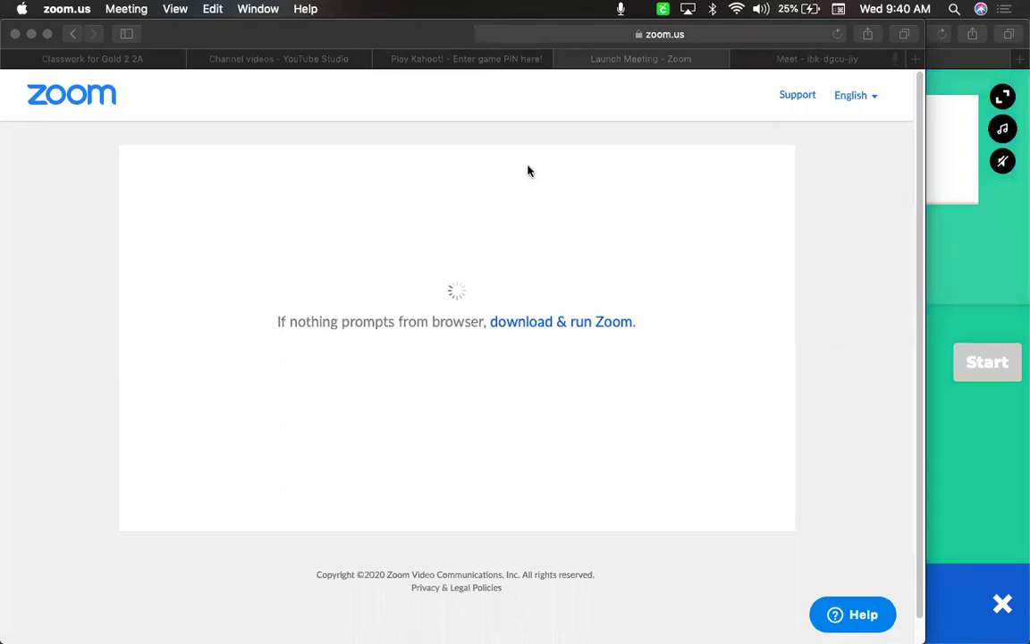
Bring Safari forward showing the 'Thursday 4/9 KAHOOT Live Trivia Quiz' Classroom assignment draft.
{"action": "left_click", "coordinate": [354, 140]}
{"action": "left_click", "coordinate": [121, 56]}
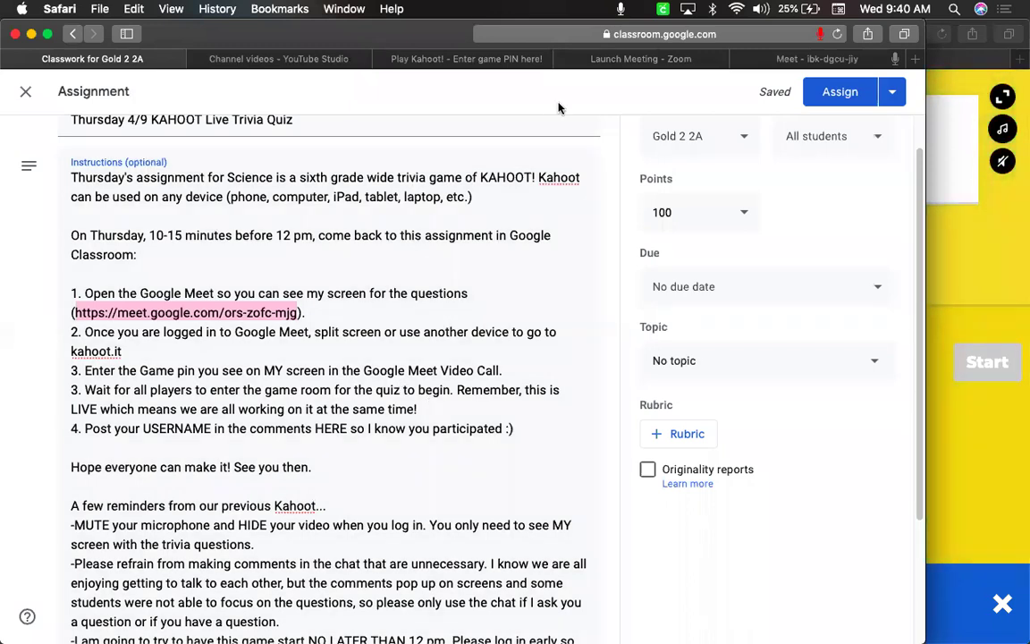
Join the 'kahootmeeting' Google Meet call with microphone and camera off.
{"action": "left_click", "coordinate": [791, 58]}
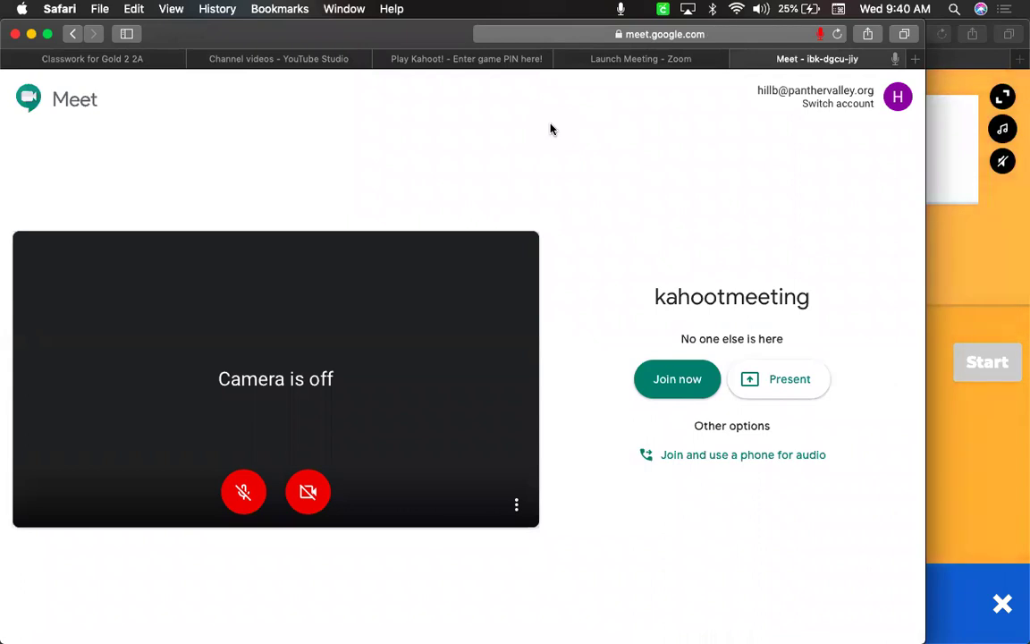
{"action": "left_click", "coordinate": [92, 58]}
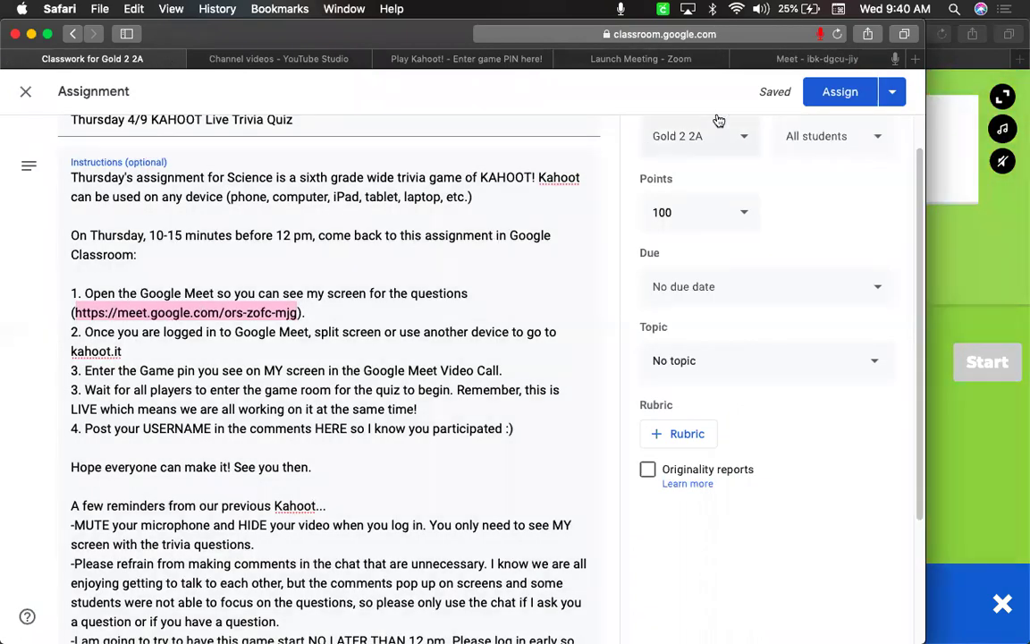
{"action": "left_click", "coordinate": [738, 58]}
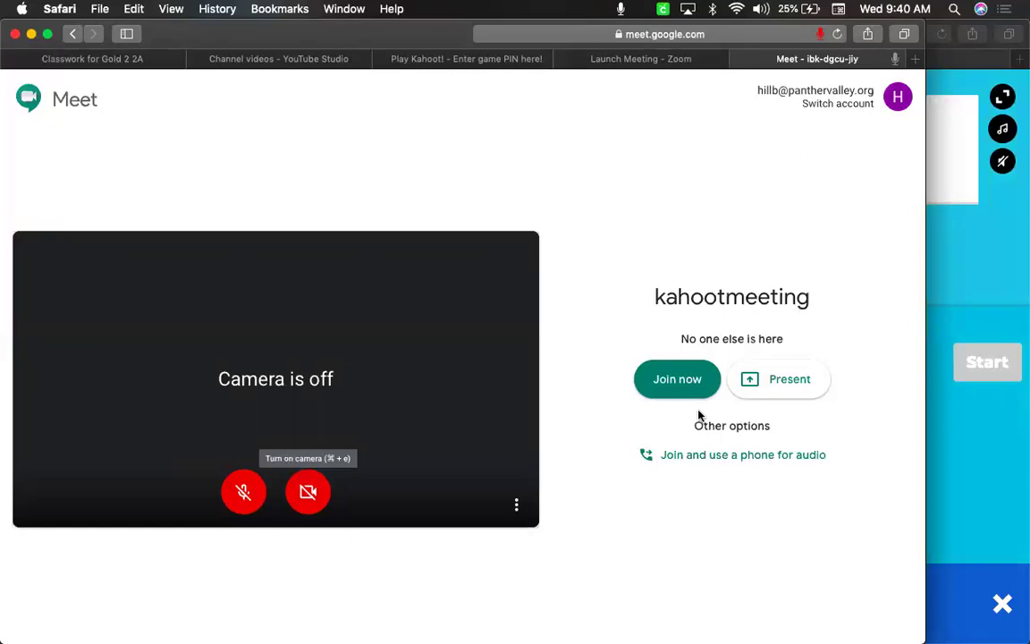
{"action": "left_click", "coordinate": [685, 379]}
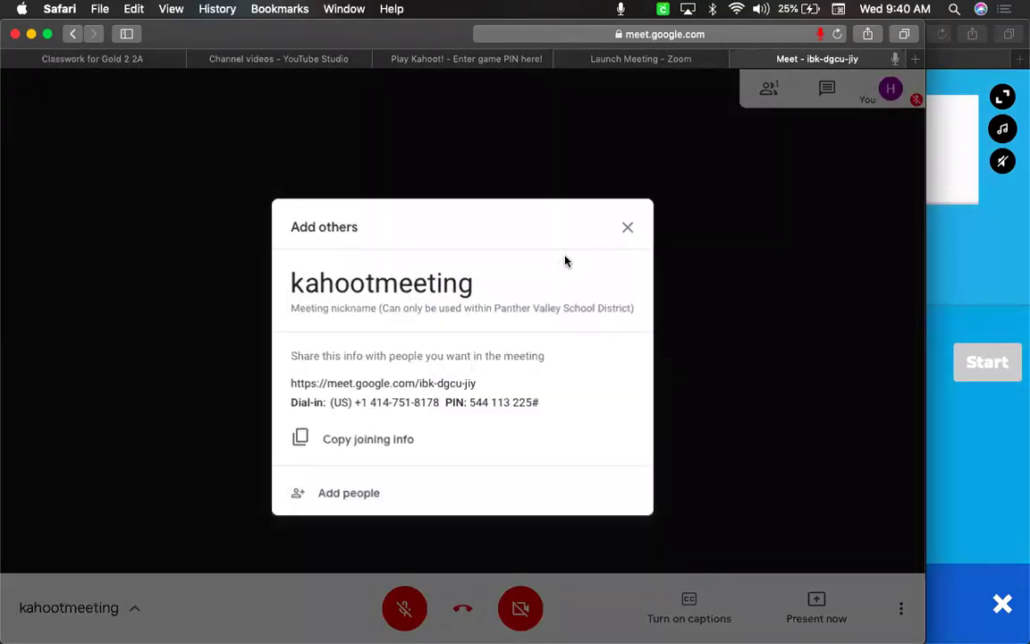
Dismiss the Meet sharing-info popup, check the Kahoot lobby, and return to the call.
{"action": "left_click", "coordinate": [628, 228]}
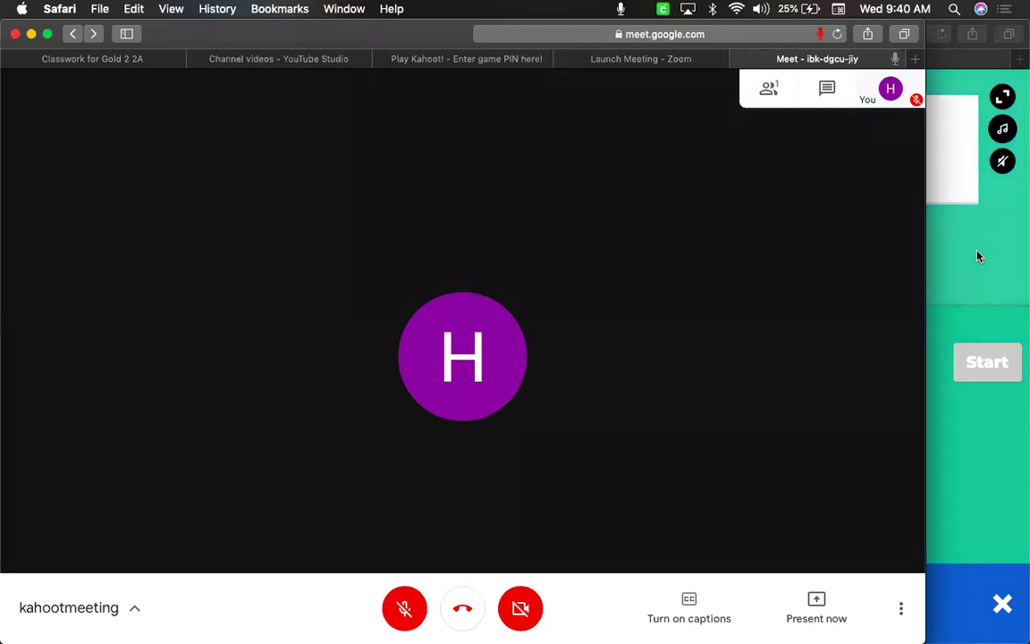
{"action": "left_click", "coordinate": [977, 257]}
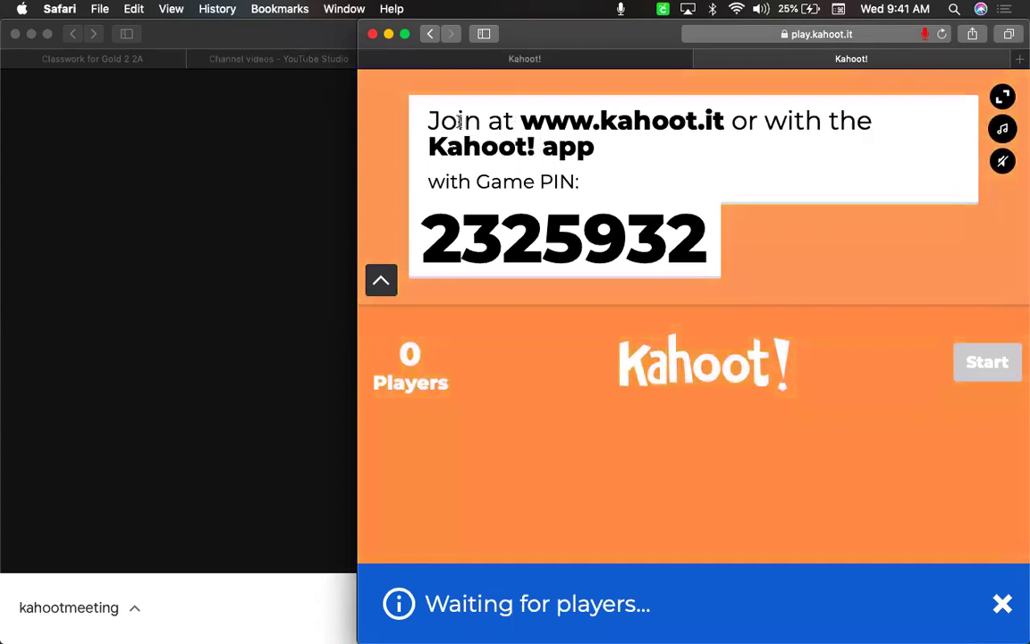
{"action": "left_click", "coordinate": [300, 33]}
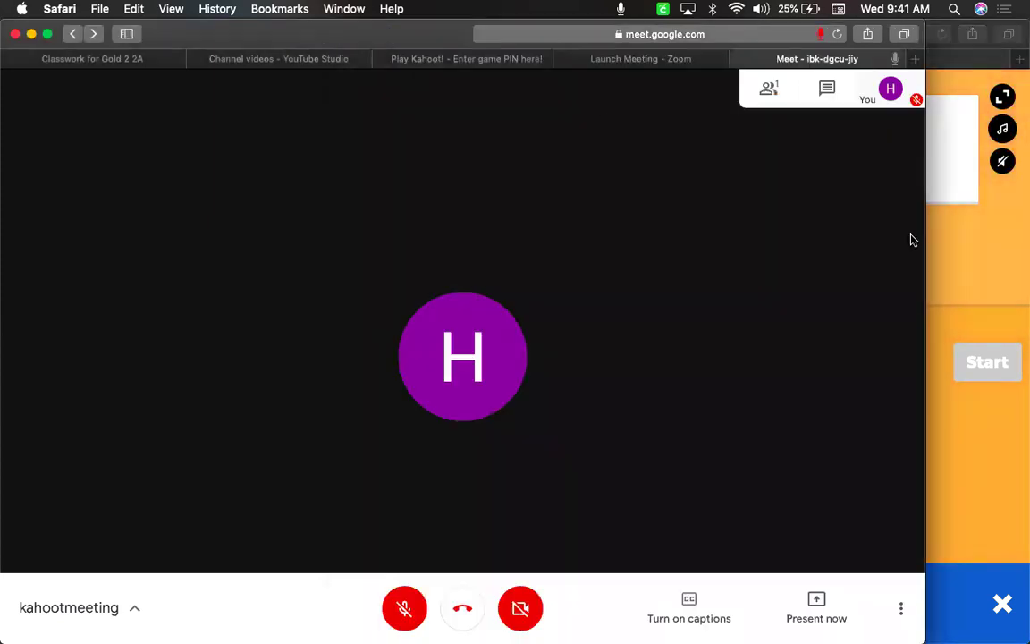
Place the kahoot.it Game PIN page in Split View beside the host lobby showing PIN 2325932.
{"action": "left_click_drag", "start_coordinate": [924, 298], "coordinate": [309, 293]}
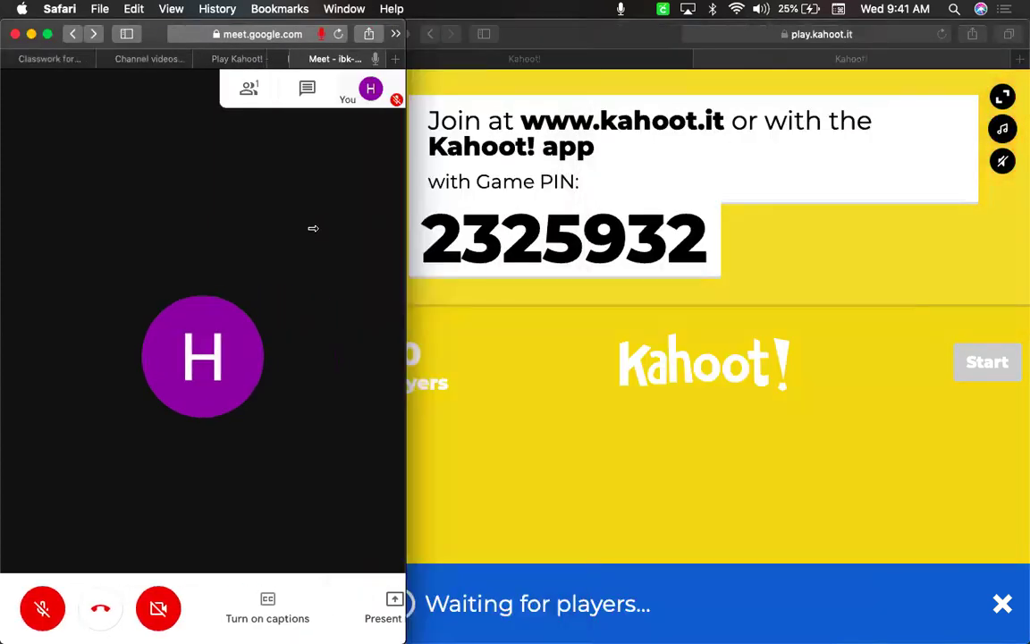
{"action": "left_click", "coordinate": [225, 60]}
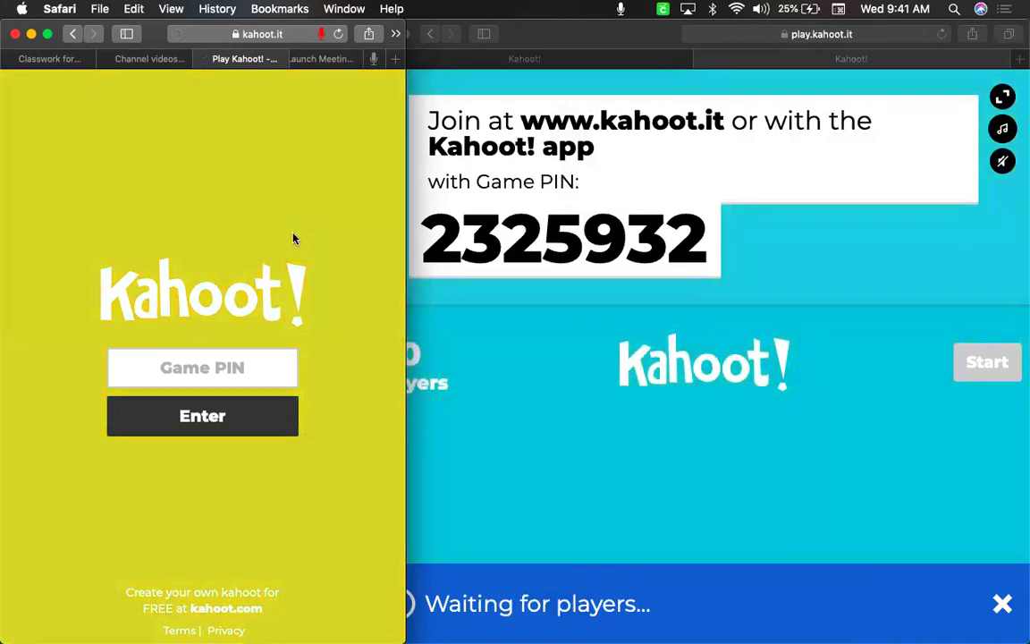
{"action": "left_click_drag", "start_coordinate": [404, 275], "coordinate": [379, 288]}
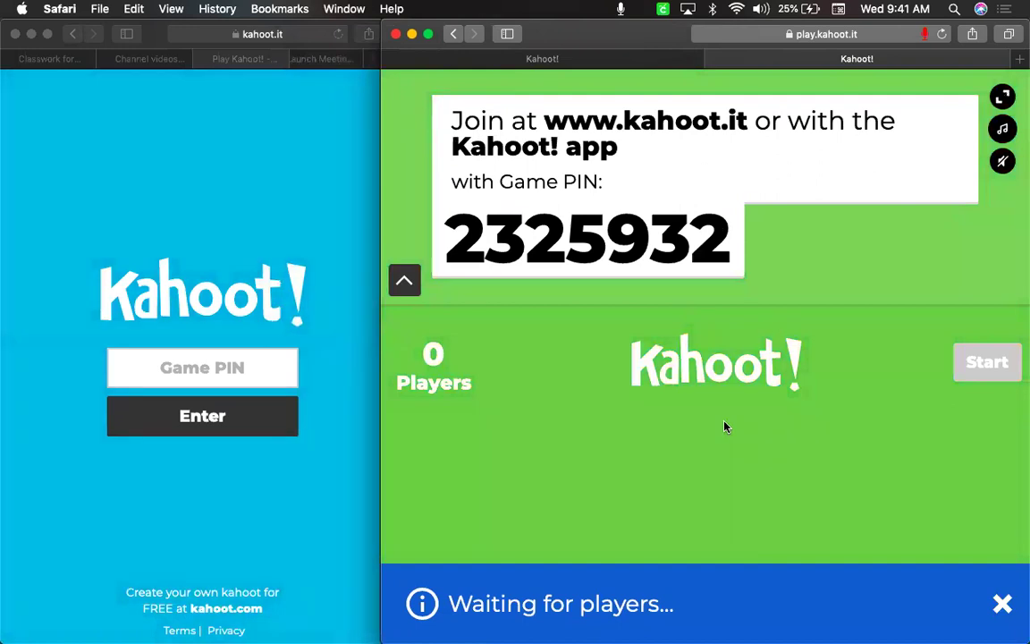
Join the game with PIN 2325932 and accept the spun nickname ChampionDeer.
{"action": "left_click", "coordinate": [164, 204]}
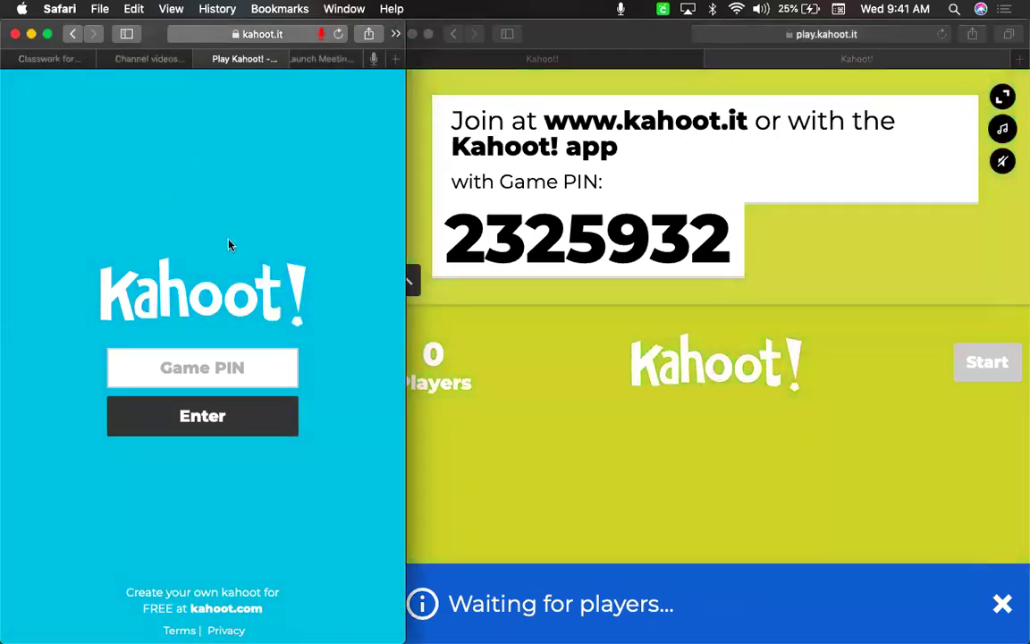
{"action": "left_click", "coordinate": [216, 370]}
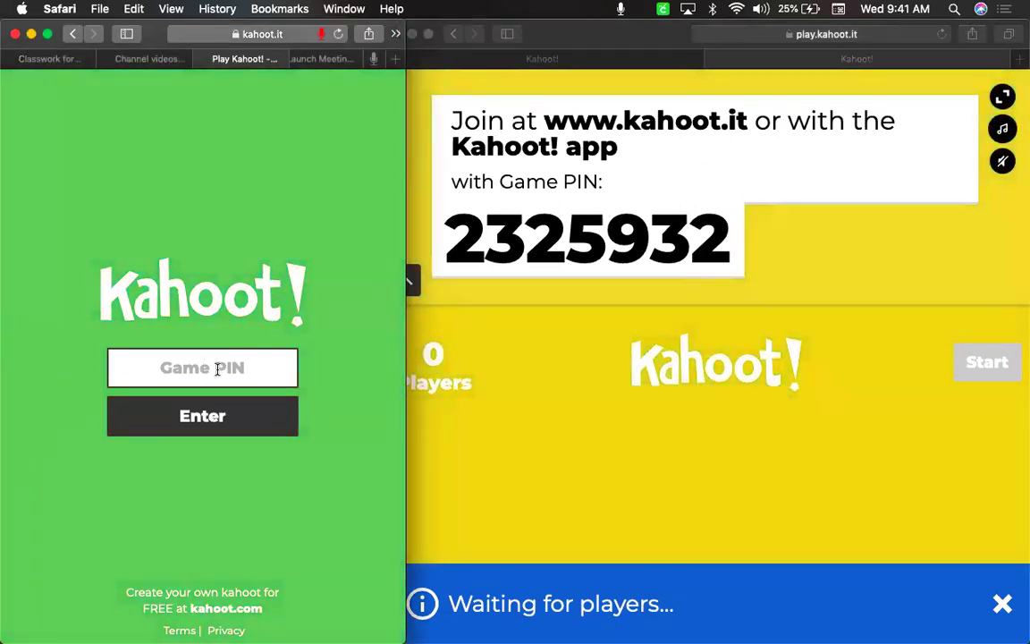
{"action": "type", "text": "232"}
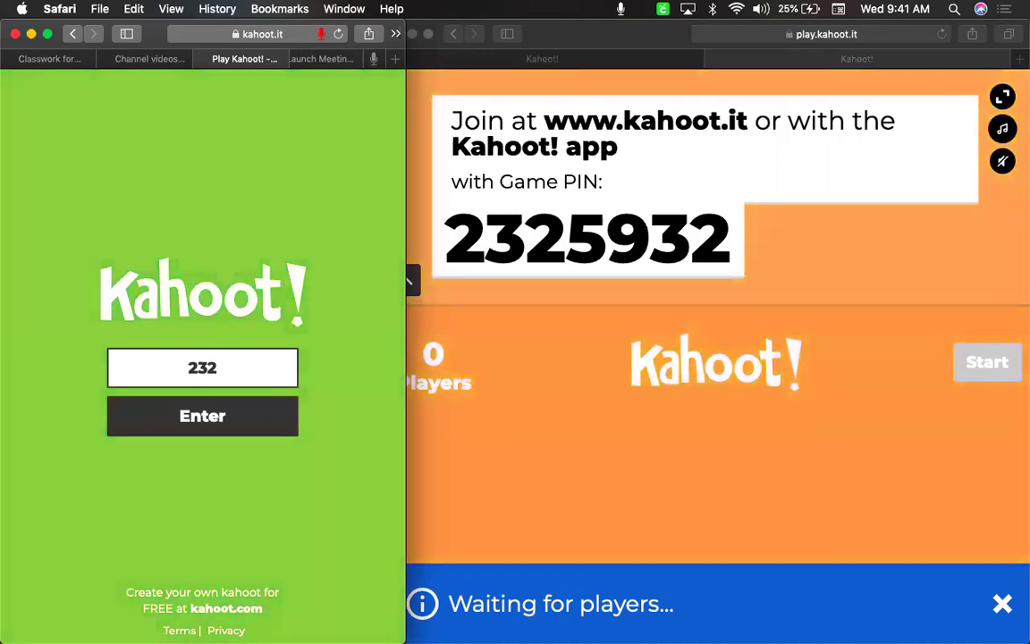
{"action": "type", "text": "5"}
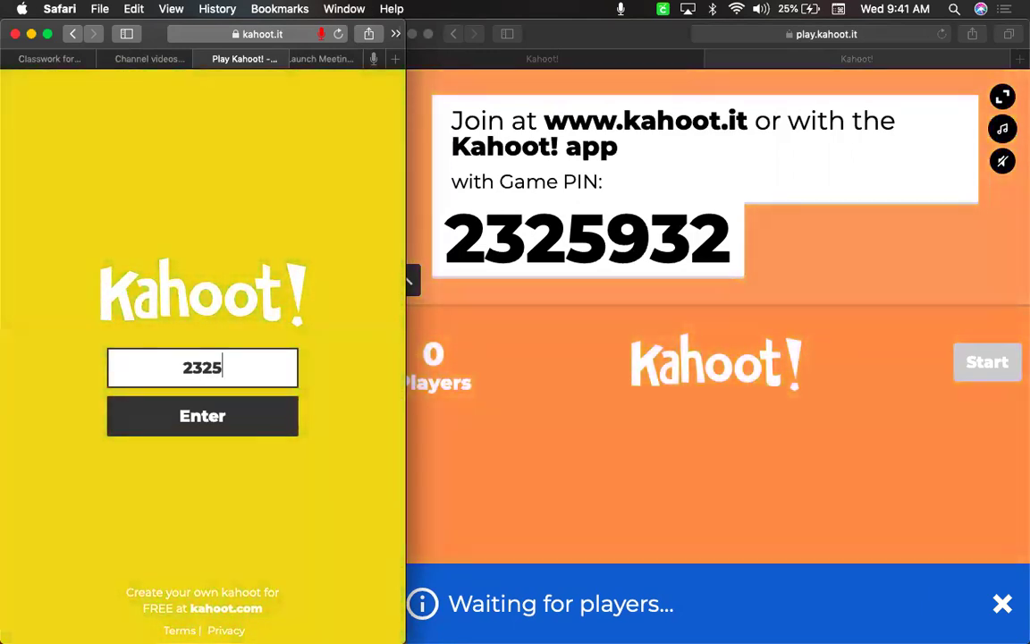
{"action": "type", "text": "932"}
{"action": "key", "text": "Return"}
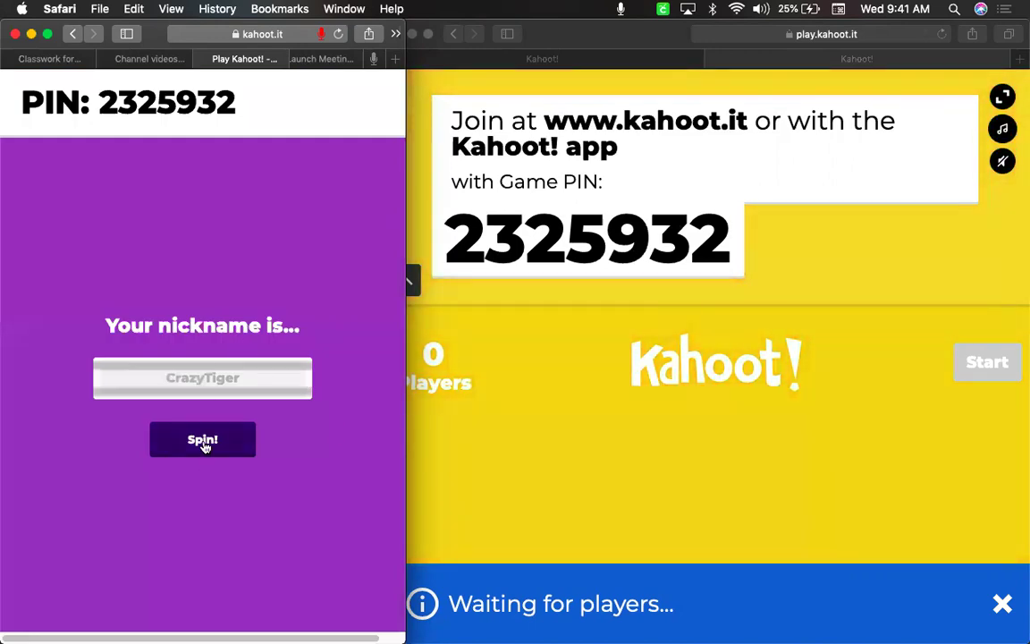
{"action": "left_click", "coordinate": [205, 444]}
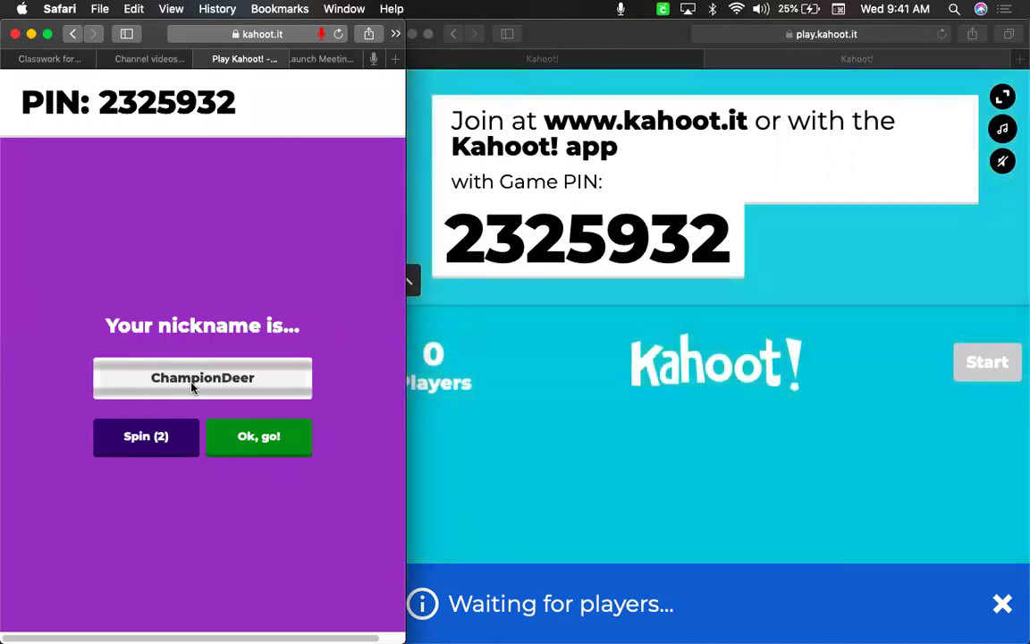
{"action": "left_click", "coordinate": [277, 436]}
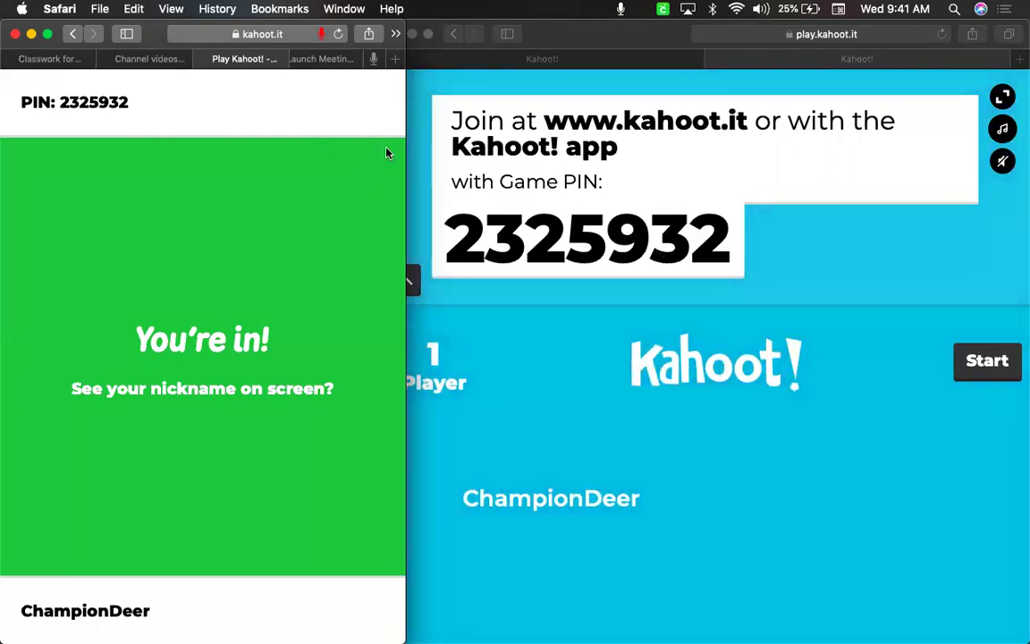
Widen the host window, start the game, and mute the host tab's audio.
{"action": "left_click", "coordinate": [420, 213]}
{"action": "left_click_drag", "start_coordinate": [383, 202], "coordinate": [430, 197]}
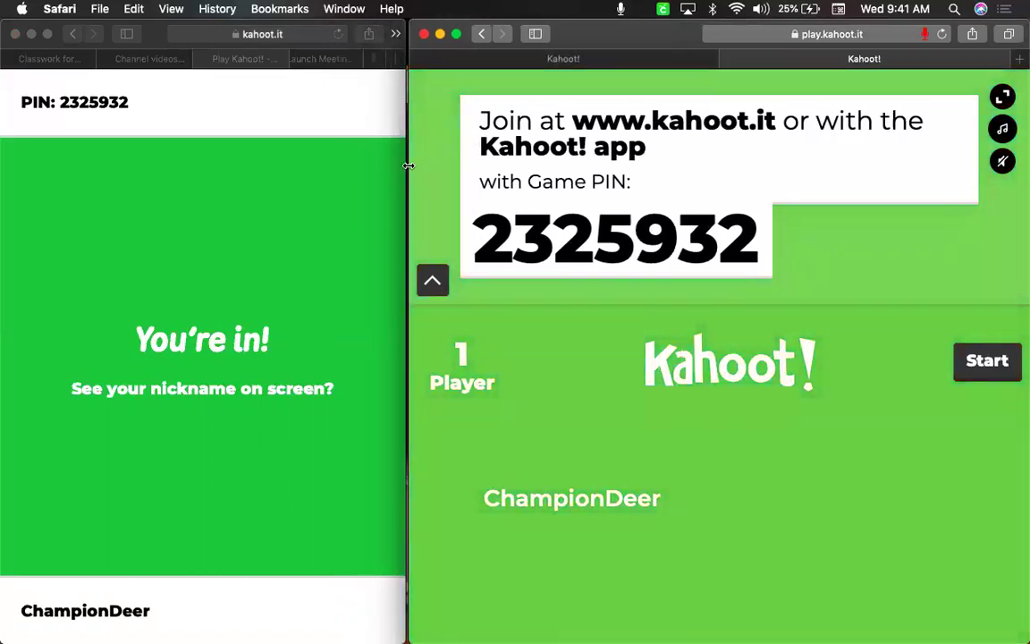
{"action": "left_click", "coordinate": [984, 361]}
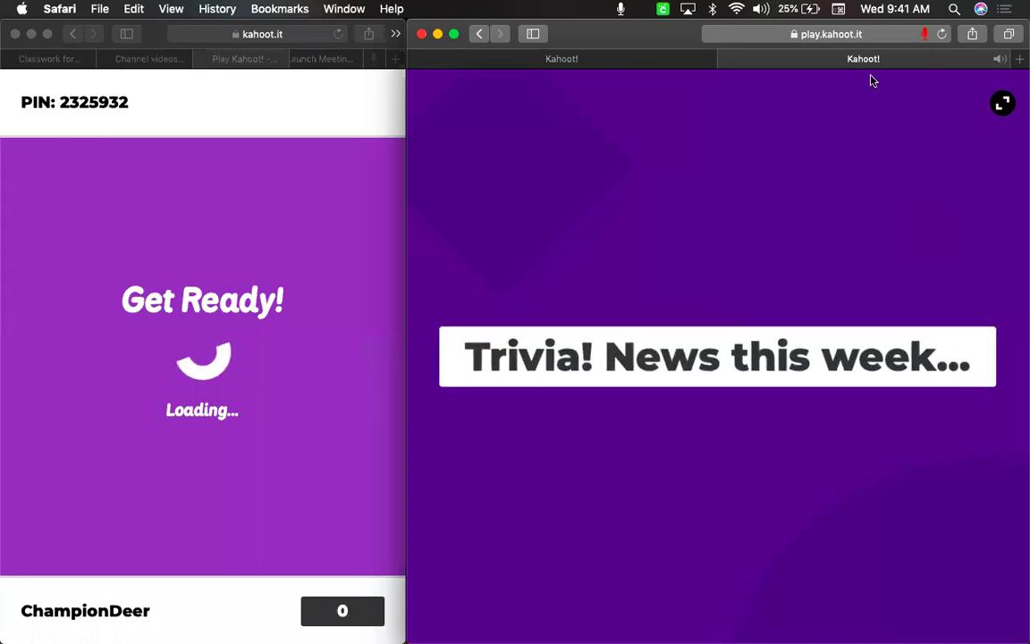
{"action": "left_click", "coordinate": [999, 59]}
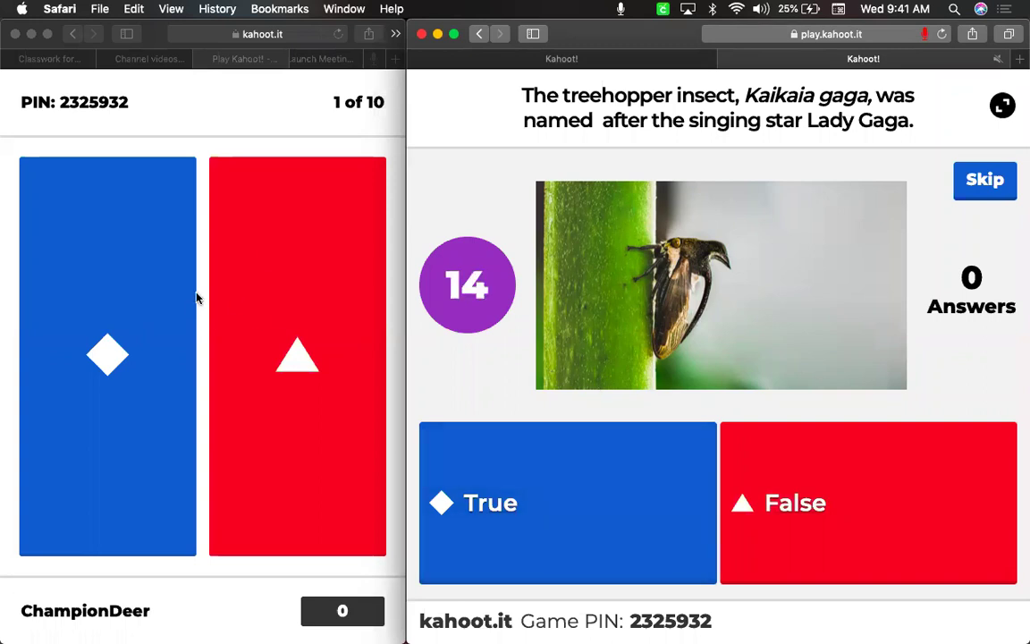
Answer question 1 True and compare the 800-point Correct result with the host's answer tally.
{"action": "left_click", "coordinate": [107, 318]}
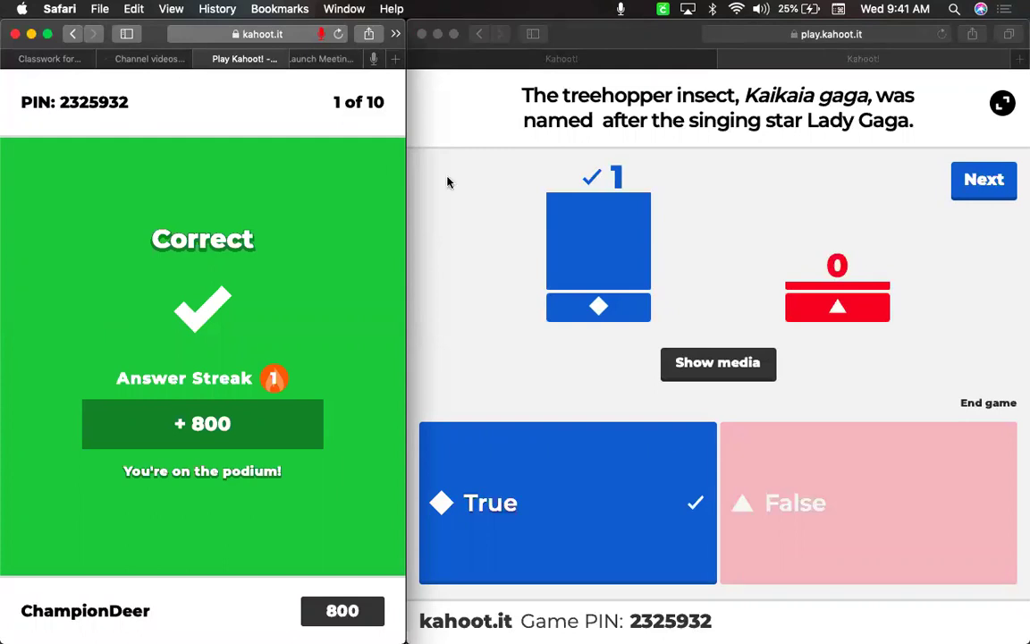
{"action": "left_click", "coordinate": [572, 229]}
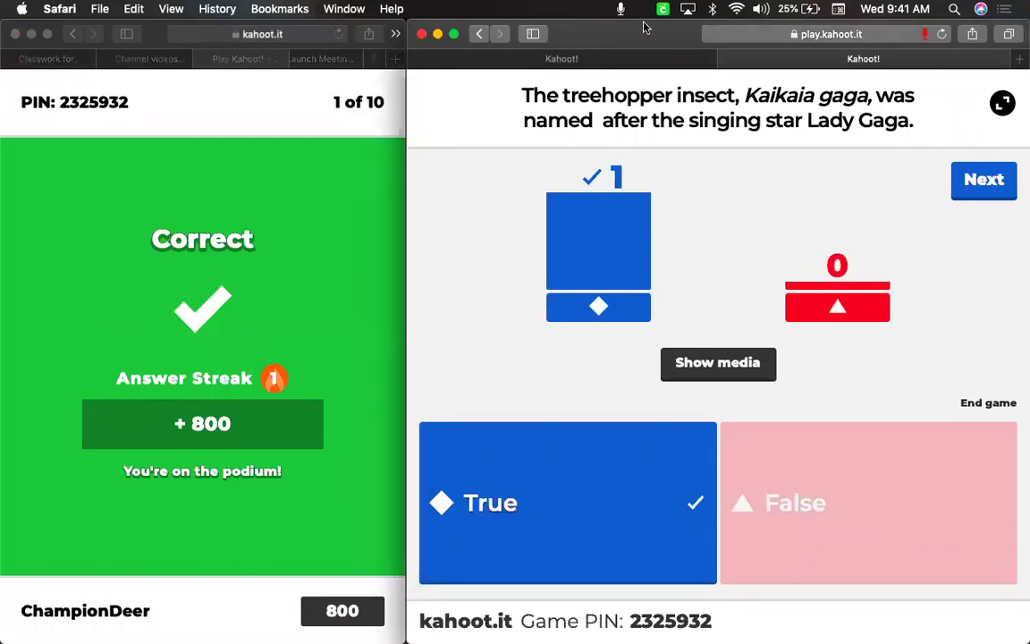
{"action": "left_click_drag", "start_coordinate": [407, 141], "coordinate": [239, 142]}
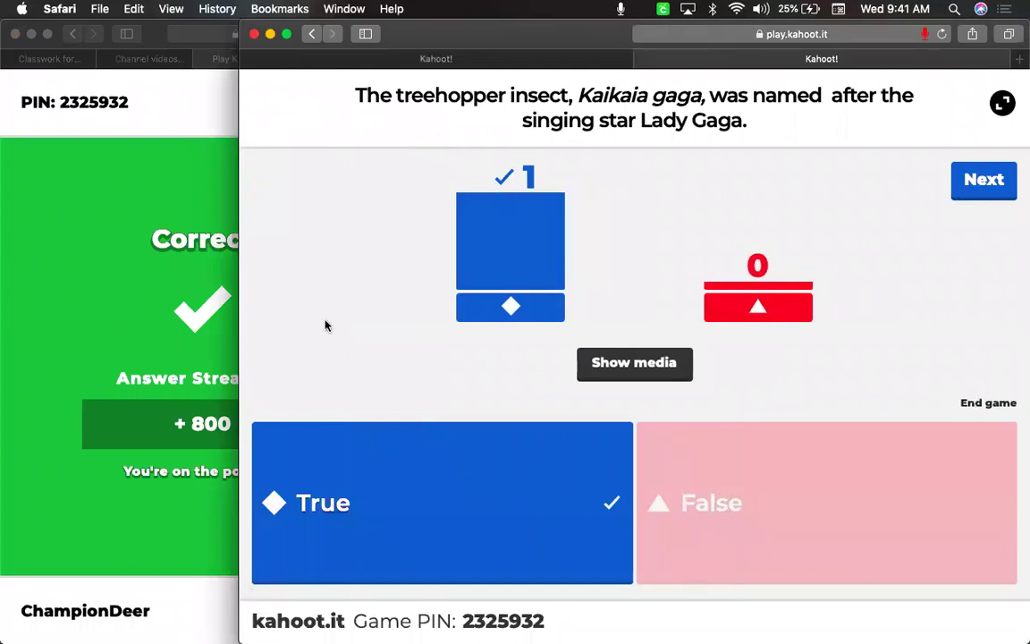
{"action": "left_click", "coordinate": [130, 232]}
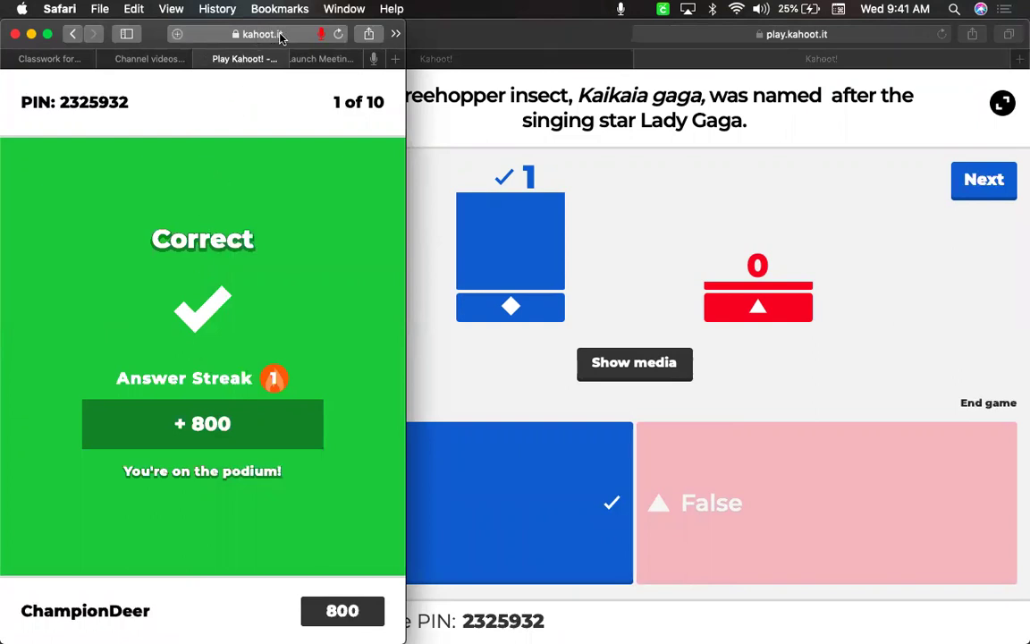
{"action": "left_click", "coordinate": [510, 203]}
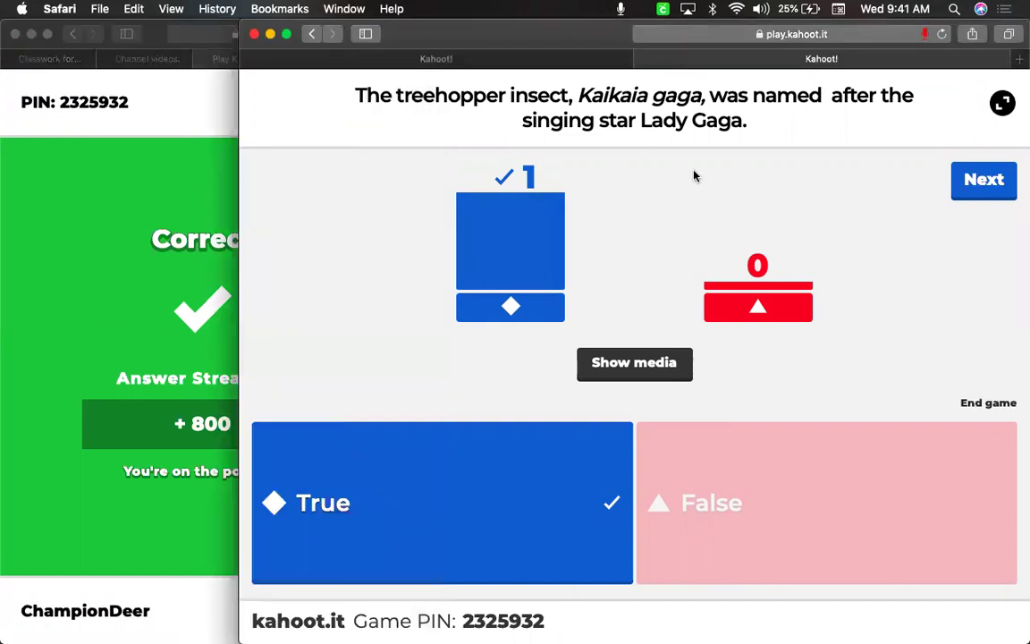
{"action": "left_click", "coordinate": [181, 161]}
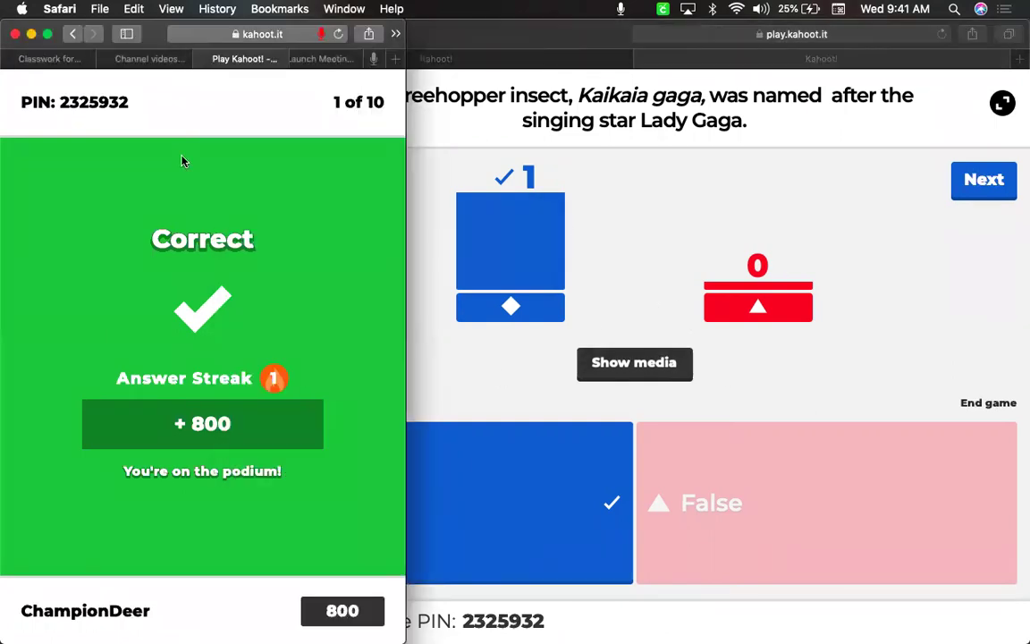
Glance at the Classroom assignment, widen the player window, and open the Meet call's chat panel.
{"action": "left_click", "coordinate": [64, 59]}
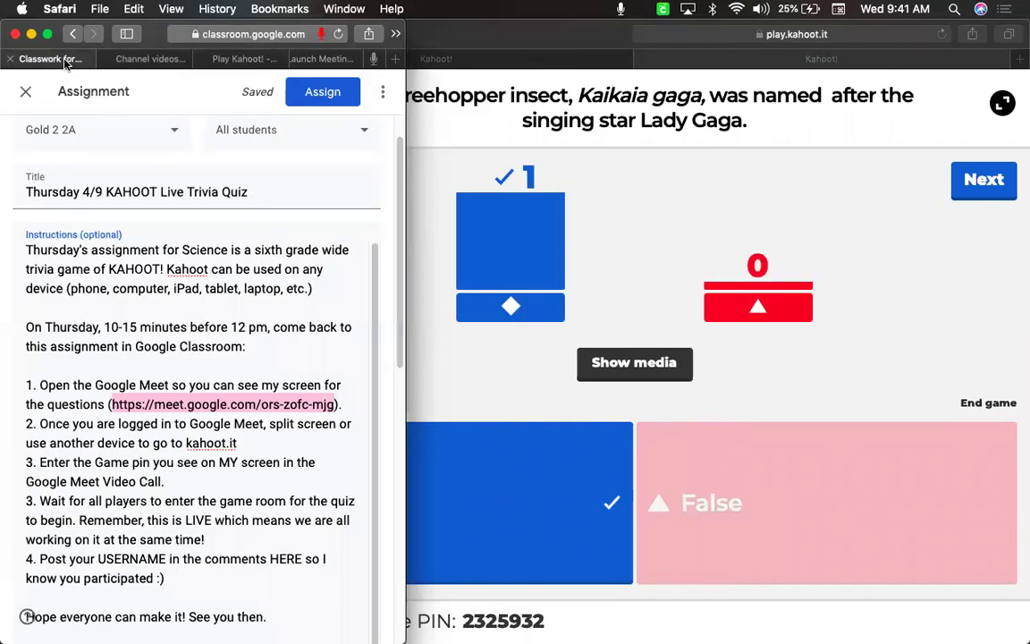
{"action": "left_click", "coordinate": [150, 59]}
{"action": "left_click", "coordinate": [239, 59]}
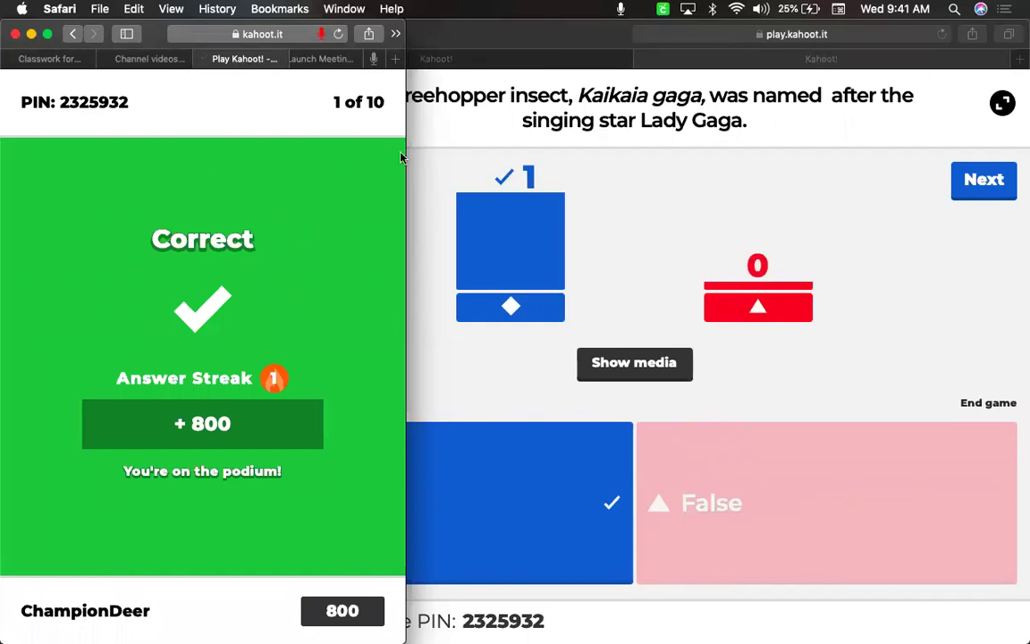
{"action": "left_click_drag", "start_coordinate": [405, 159], "coordinate": [678, 169]}
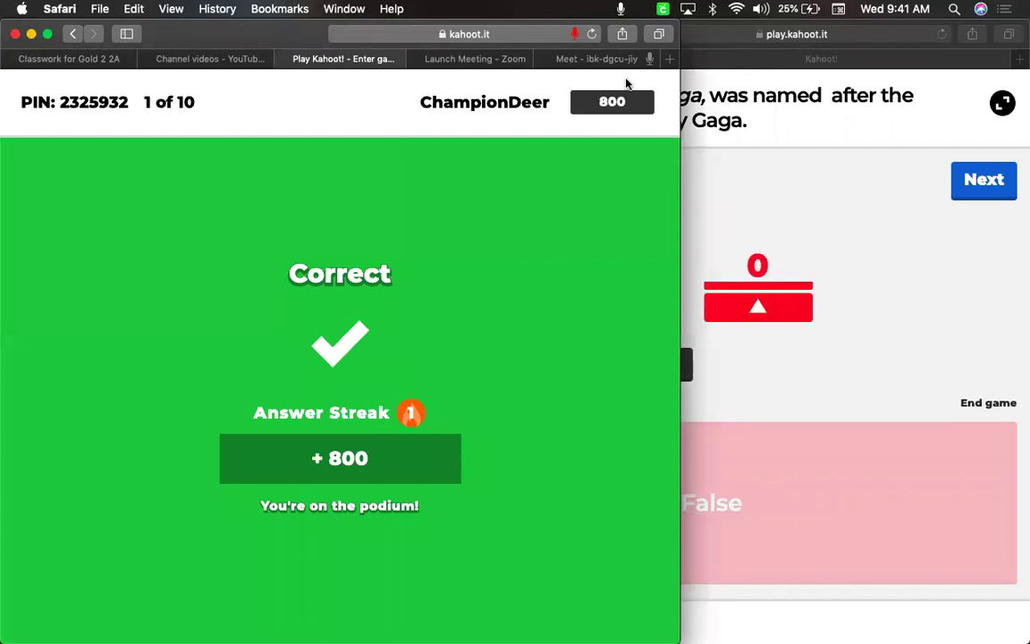
{"action": "left_click", "coordinate": [598, 59]}
{"action": "left_click", "coordinate": [576, 100]}
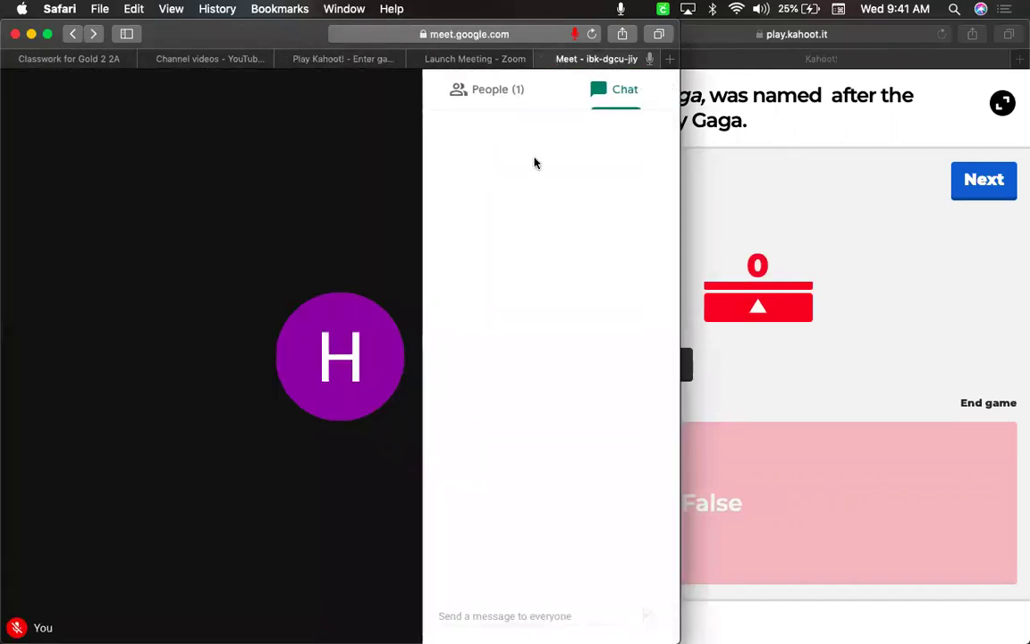
{"action": "left_click", "coordinate": [532, 613]}
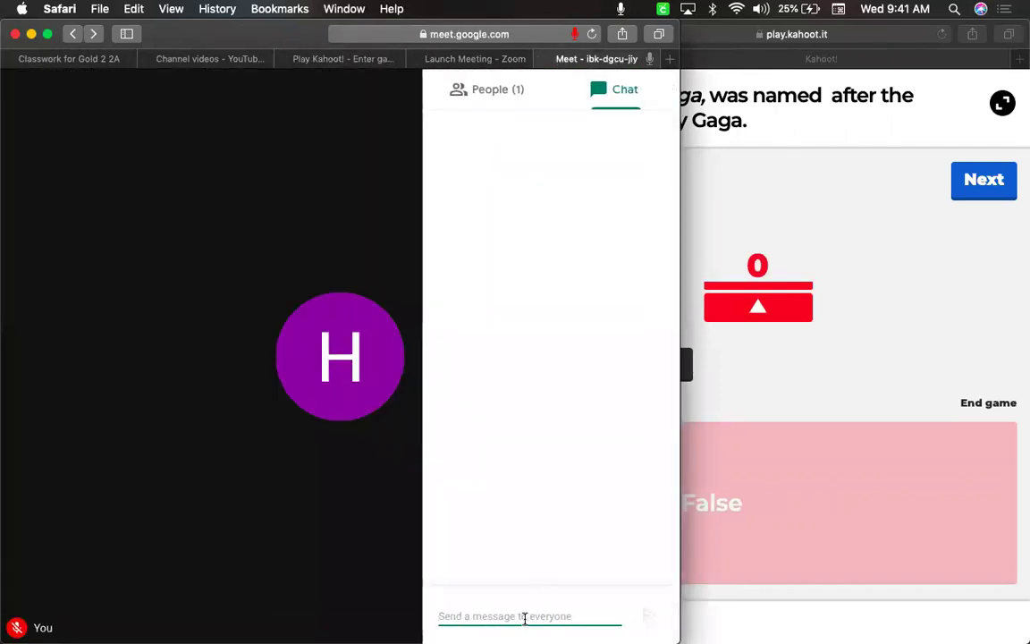
{"action": "type", "text": "Hey"}
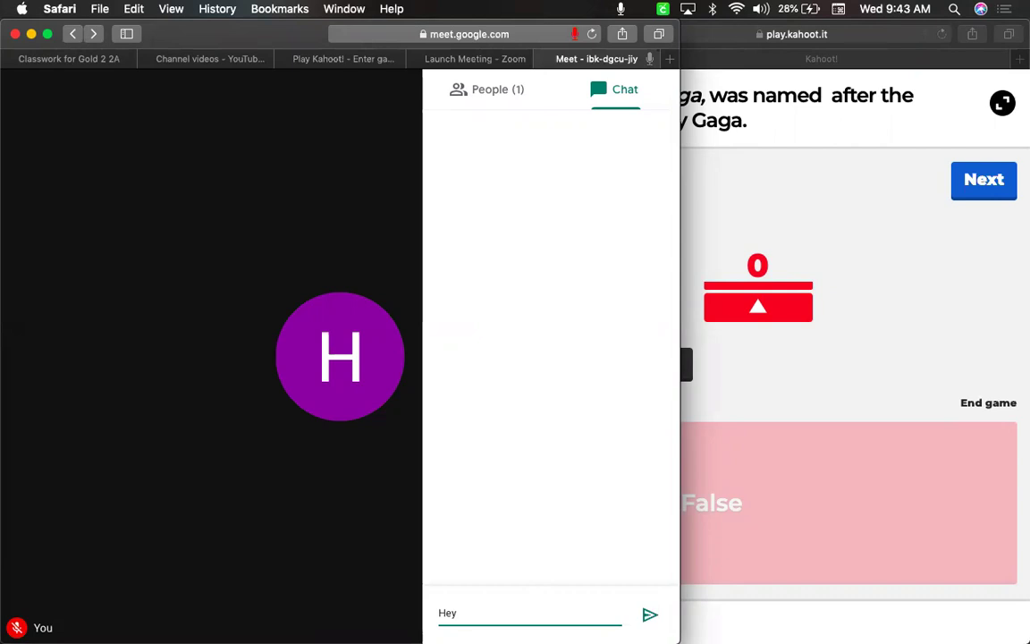
{"action": "key", "text": "BackSpace"}
{"action": "key", "text": "BackSpace"}
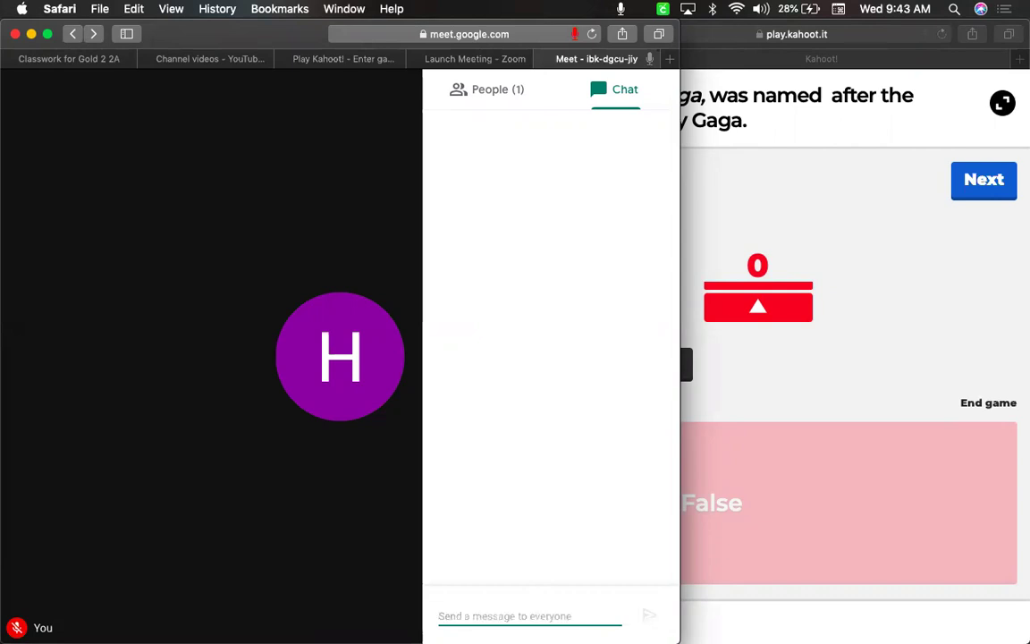